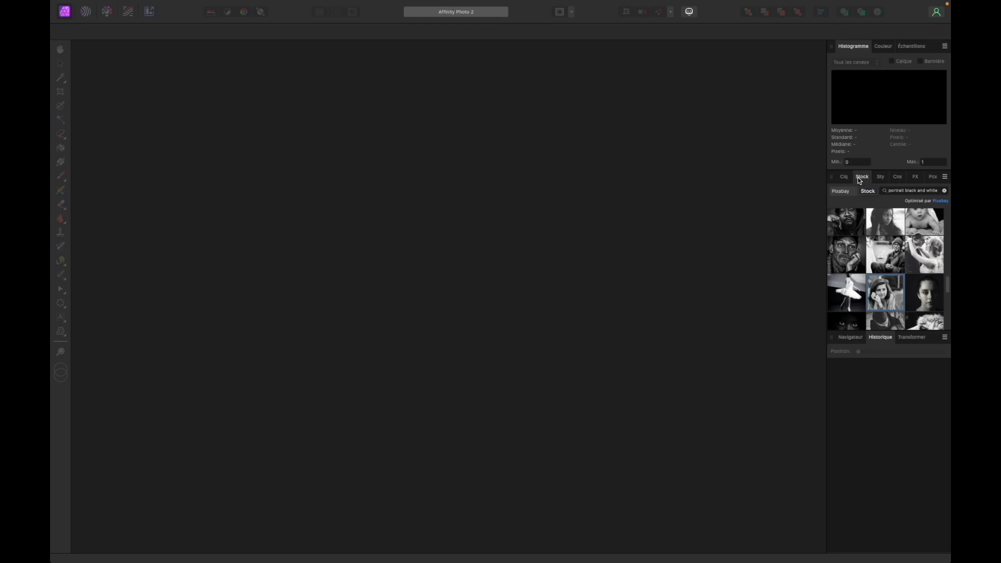
# Drag the black-and-white grass portrait from Stock onto the canvas as a 4000 × 2666 px document
pyautogui.click(881, 295)
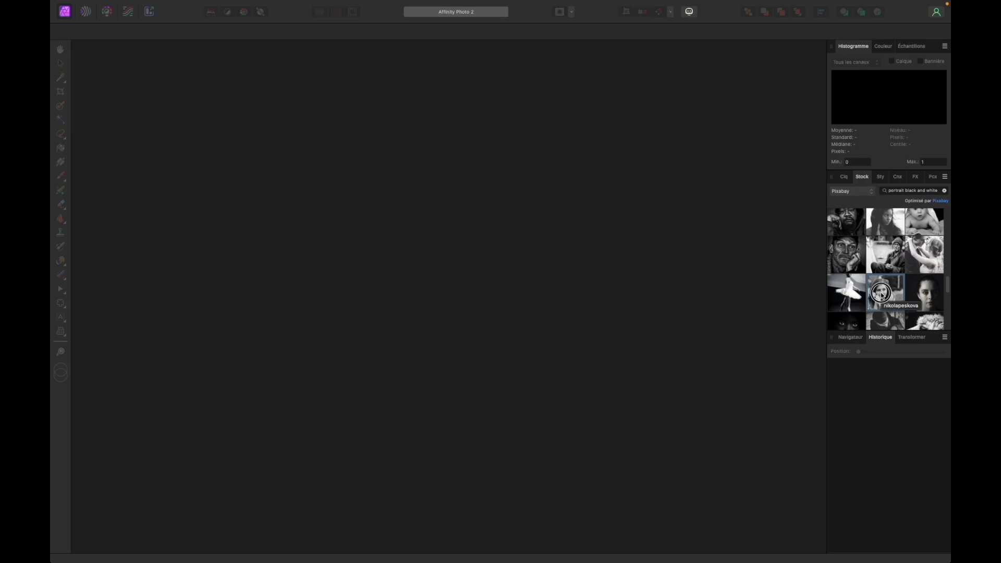
pyautogui.moveTo(881, 295)
pyautogui.mouseDown()
pyautogui.moveTo(583, 244)
pyautogui.moveTo(432, 231)
pyautogui.mouseUp()
pyautogui.moveTo(432, 231); pyautogui.dragTo(433, 231)
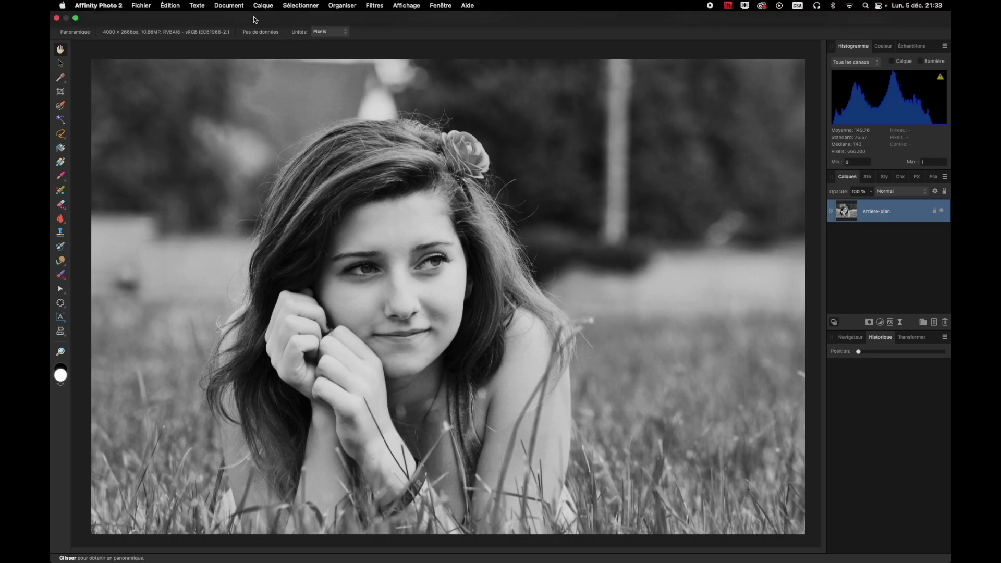
# Add a live Unsharp Mask filter layer above Background and zoom in on the girl's eye
pyautogui.click(265, 6)
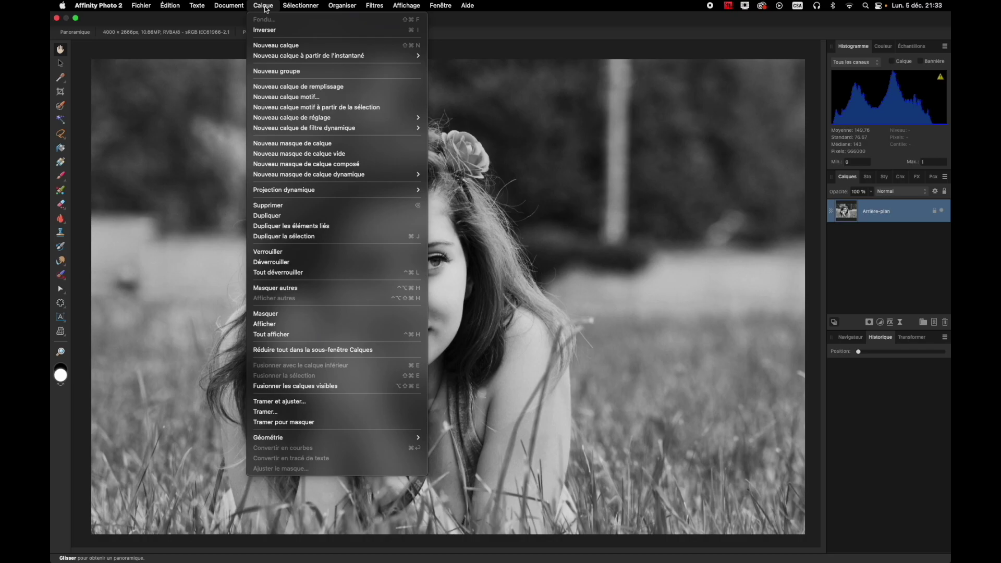
pyautogui.moveTo(304, 128)
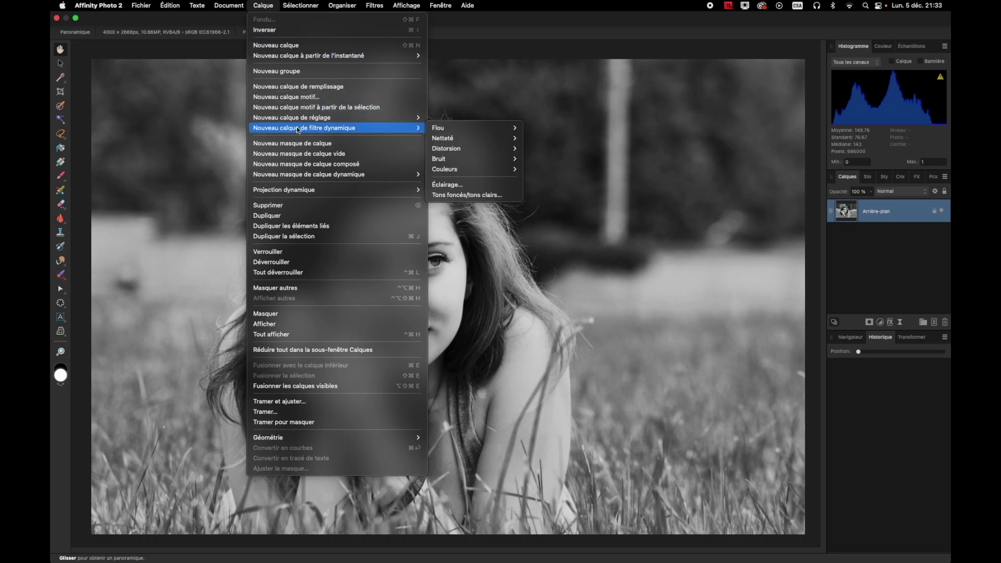
pyautogui.moveTo(443, 138)
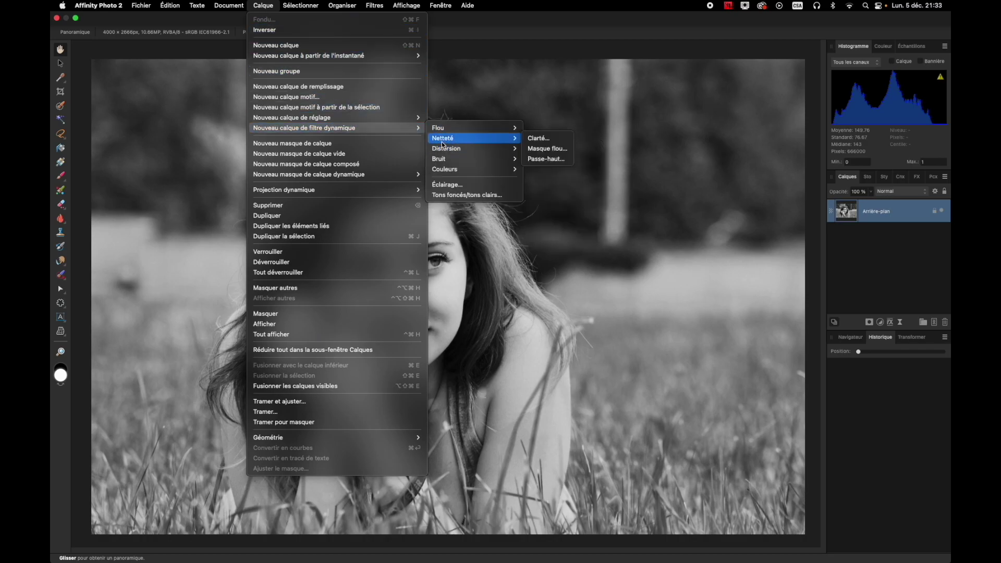
pyautogui.click(541, 150)
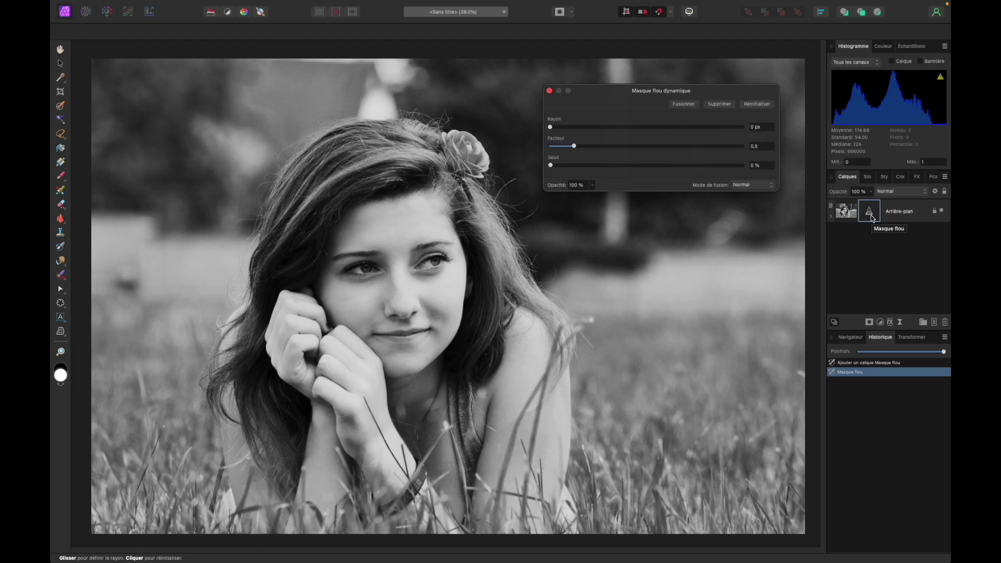
pyautogui.moveTo(871, 214); pyautogui.dragTo(866, 206)
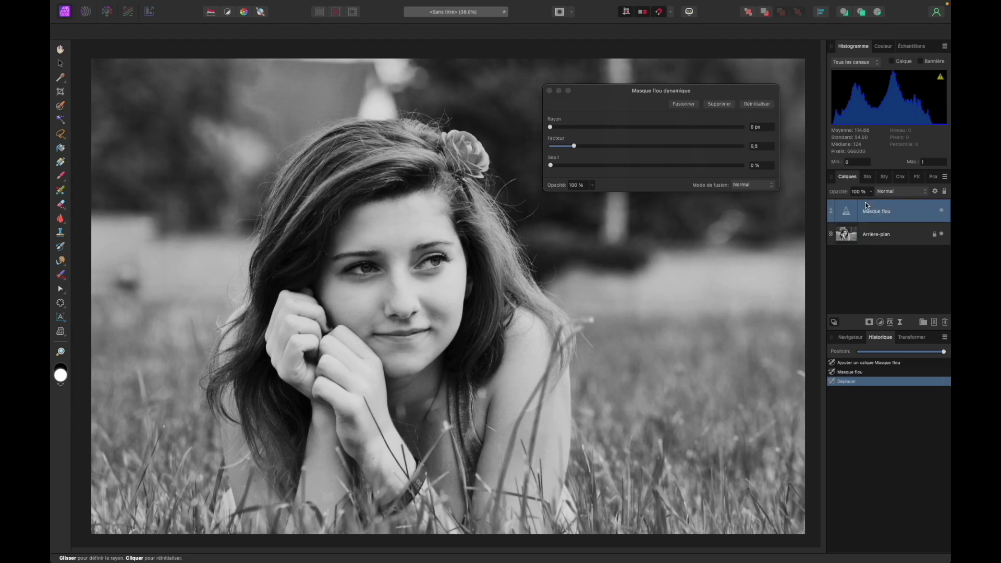
pyautogui.press('Escape')
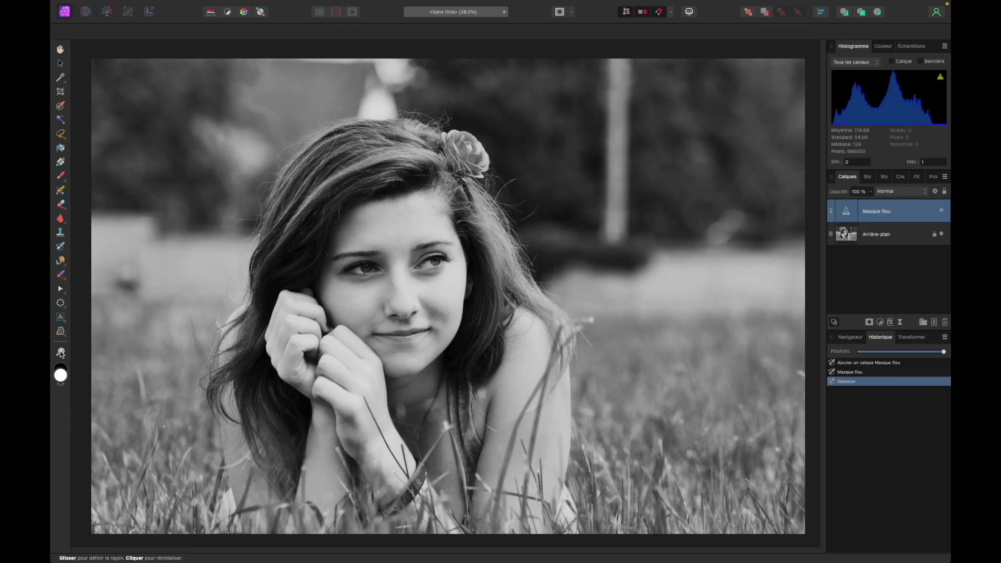
pyautogui.press('z')
pyautogui.click(428, 267)
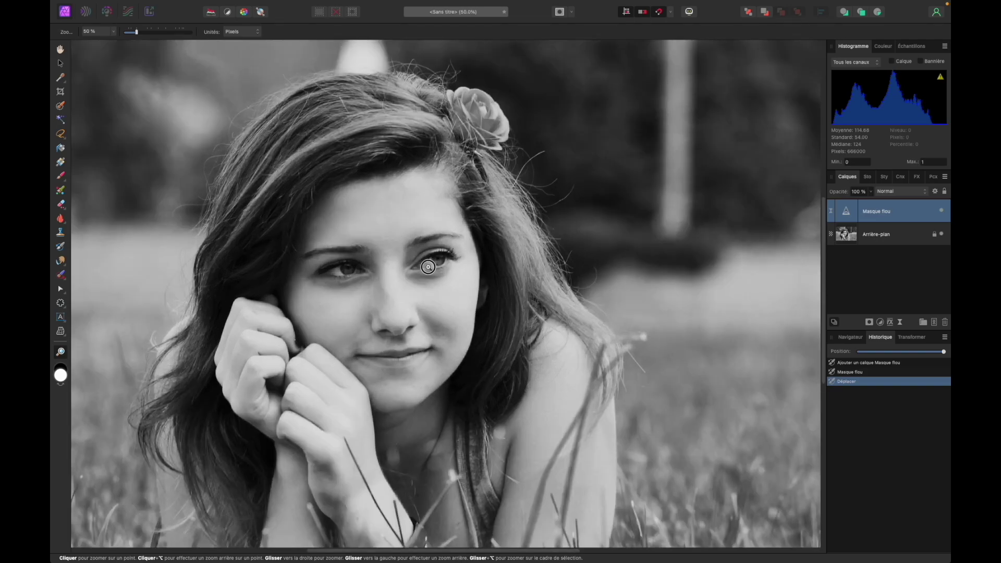
# At 100% zoom on the eye, set the Unsharp Mask radius to 1 px and factor to 2,036
pyautogui.click(428, 267)
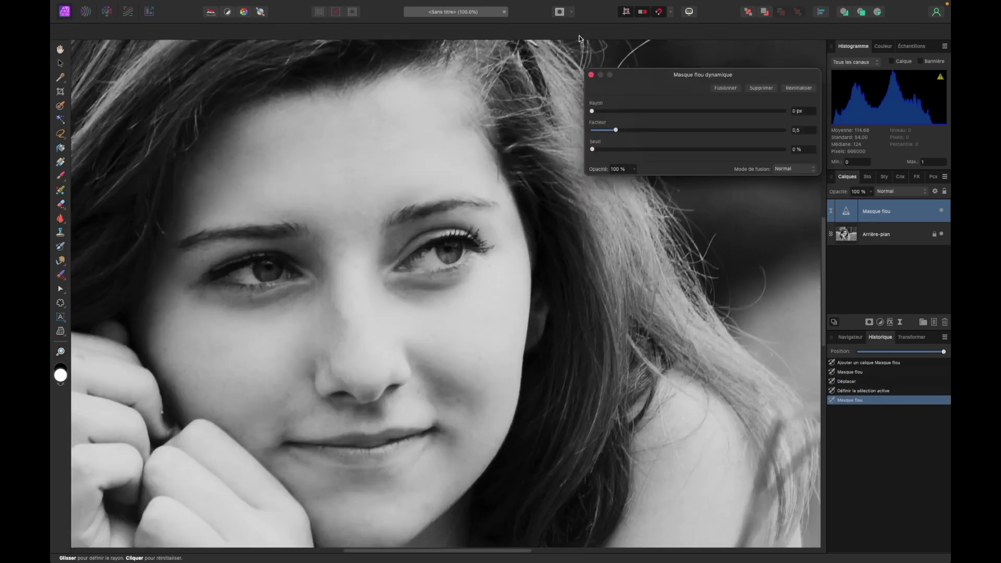
pyautogui.moveTo(593, 111); pyautogui.dragTo(636, 109)
pyautogui.moveTo(616, 132); pyautogui.dragTo(690, 132)
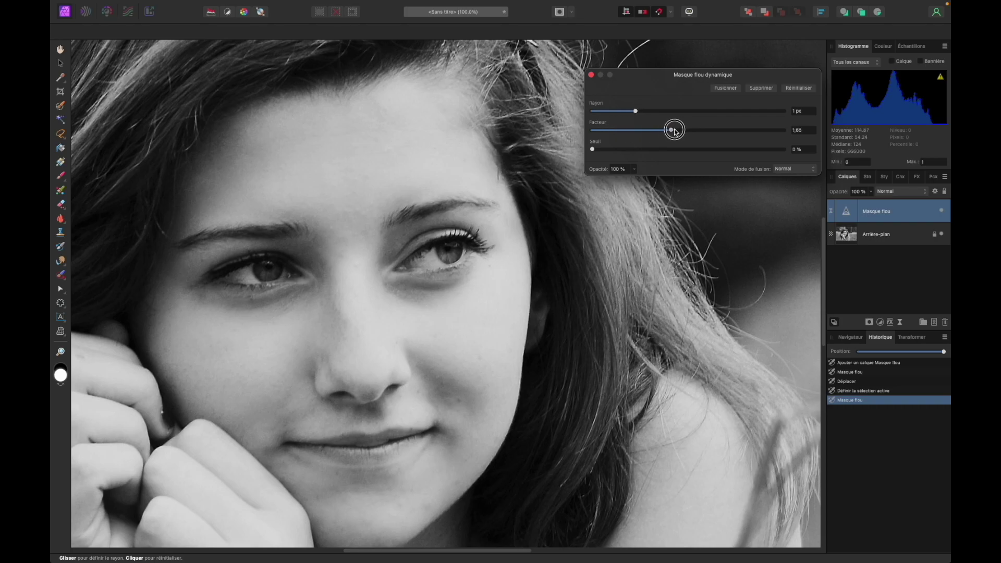
pyautogui.moveTo(261, 6)
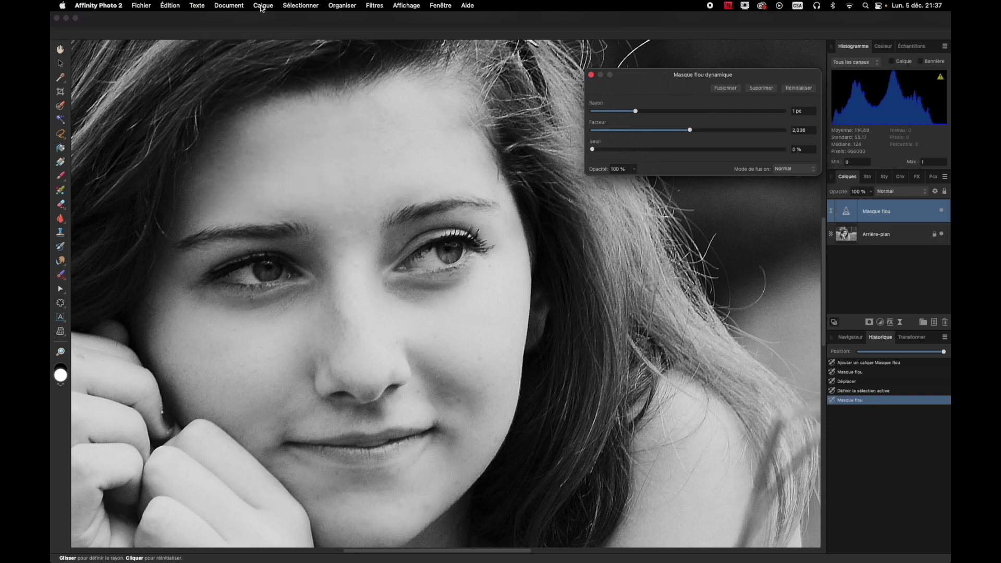
pyautogui.click(262, 7)
pyautogui.moveTo(309, 174)
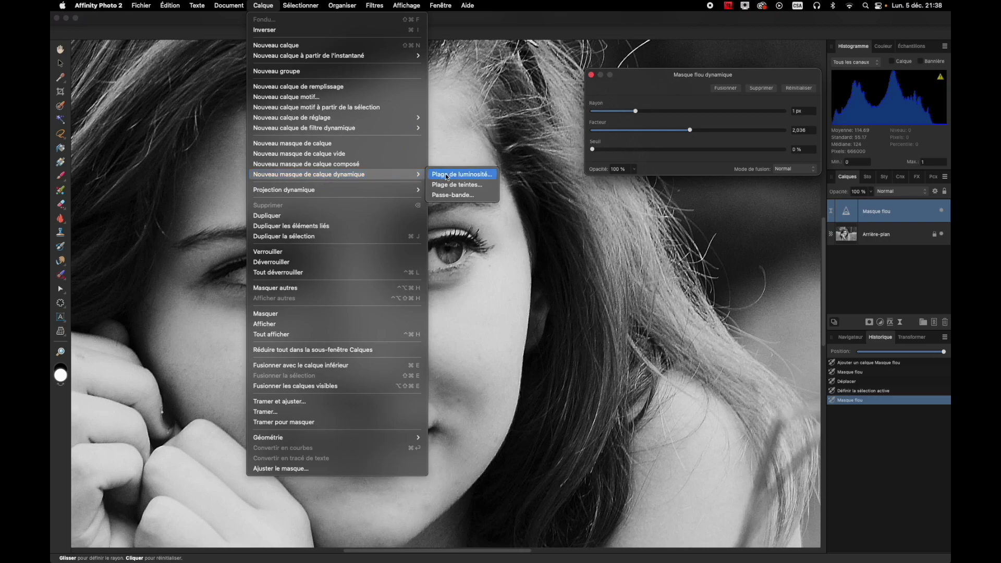
# Add a live Band Pass mask (5 px low, 25 px high) to the sharpening layer and preview it
pyautogui.click(469, 198)
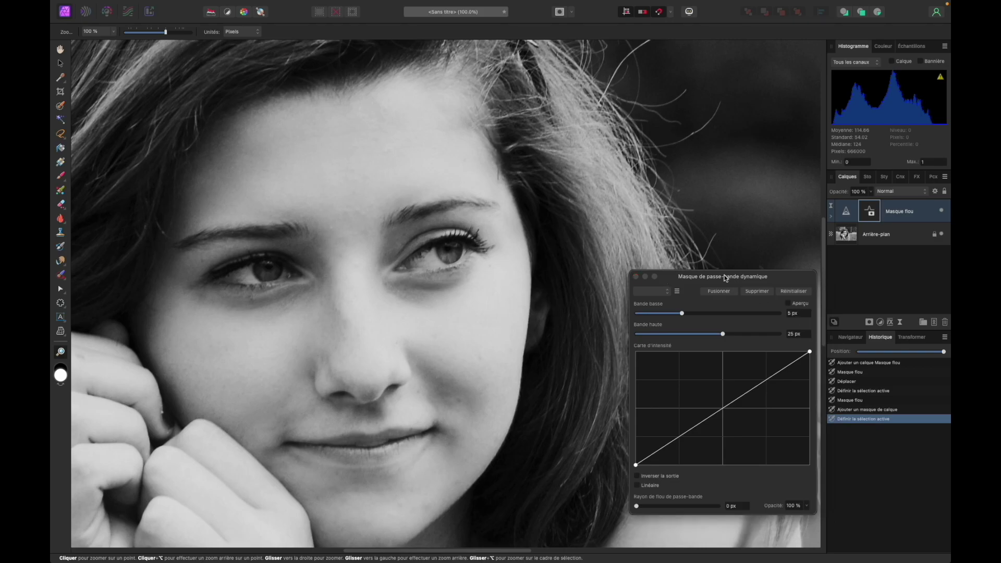
pyautogui.click(789, 305)
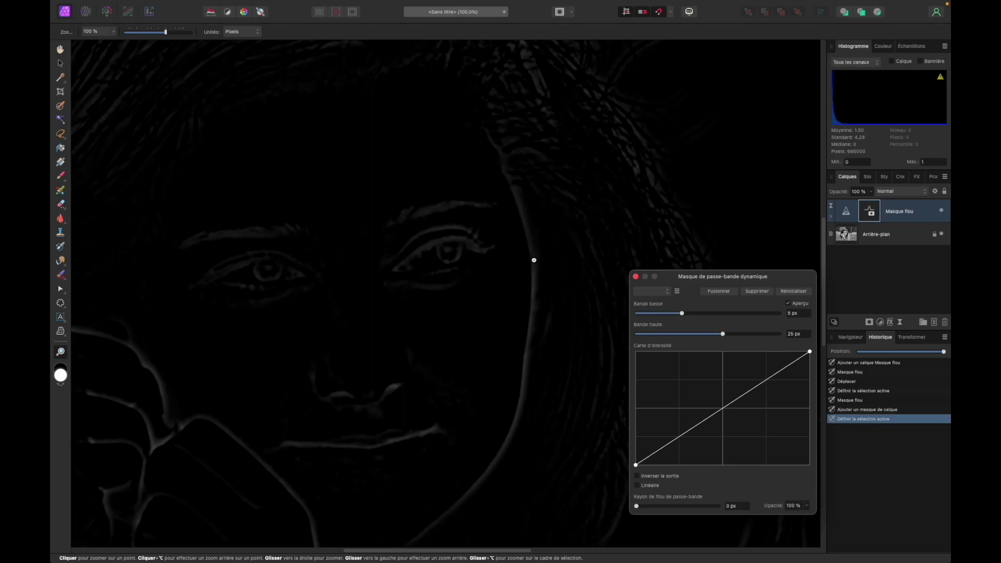
# Set the band-pass low band to 0 px and high band to 100 px, with a steep linear curve
pyautogui.scroll(2, 625, 313)
pyautogui.moveTo(681, 313); pyautogui.dragTo(618, 318)
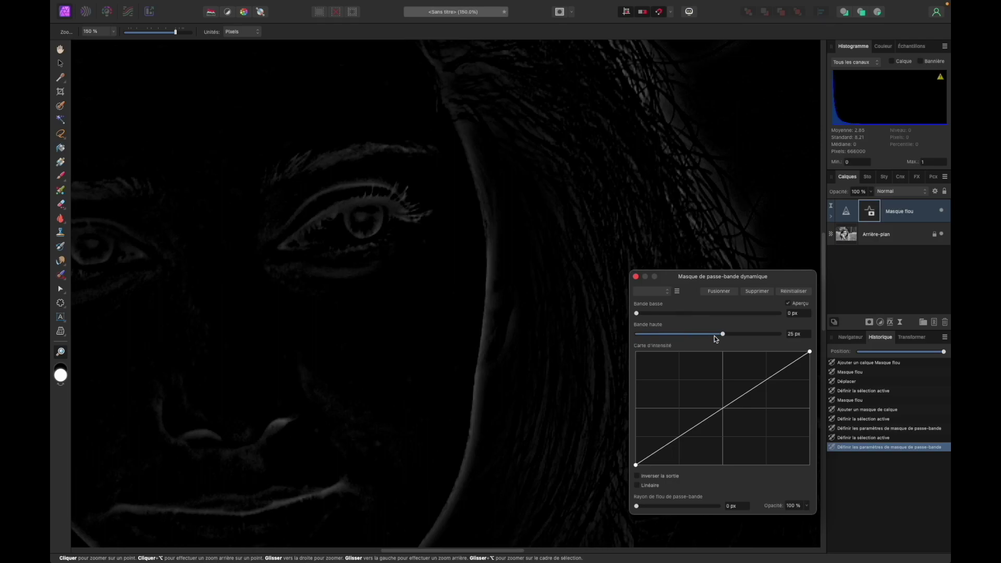
pyautogui.moveTo(723, 335); pyautogui.dragTo(730, 335)
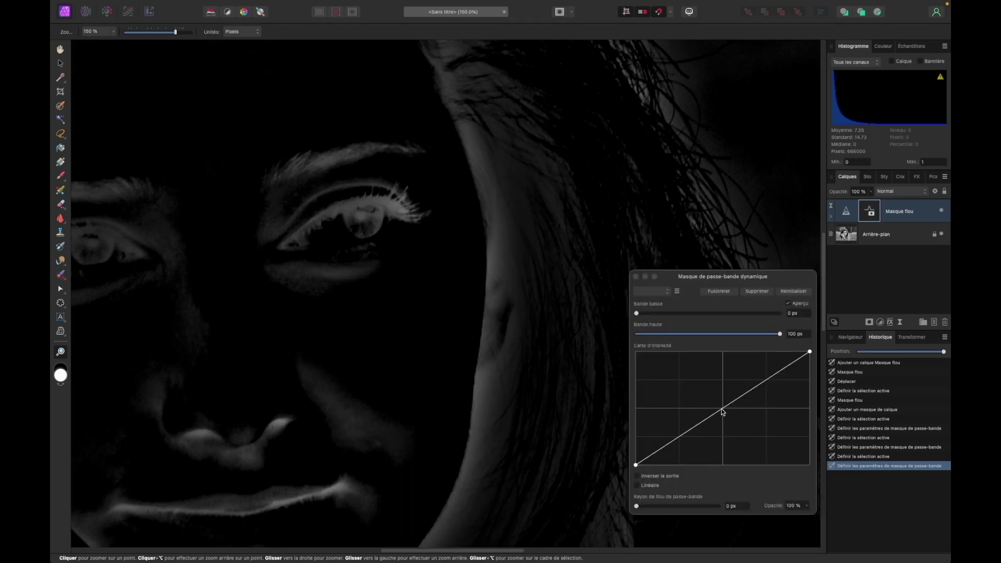
pyautogui.moveTo(722, 412); pyautogui.dragTo(678, 377)
pyautogui.click(637, 485)
pyautogui.moveTo(677, 377)
pyautogui.mouseDown()
pyautogui.moveTo(654, 349)
pyautogui.moveTo(642, 353)
pyautogui.moveTo(667, 352)
pyautogui.mouseUp()
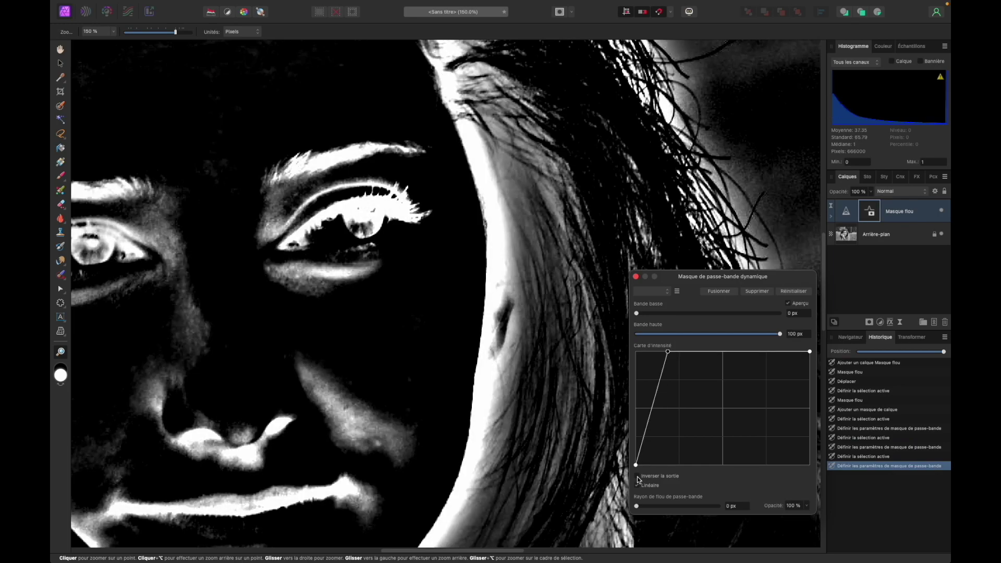
pyautogui.click(637, 476)
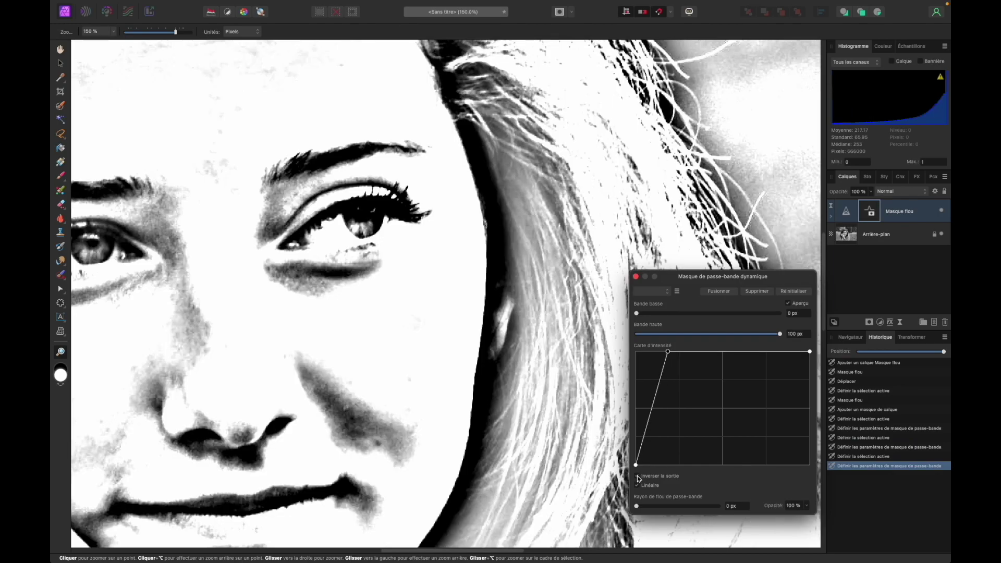
# Blur the band-pass mask by 0,7 px, leave the output uninverted, and turn off the preview
pyautogui.press('super+1')
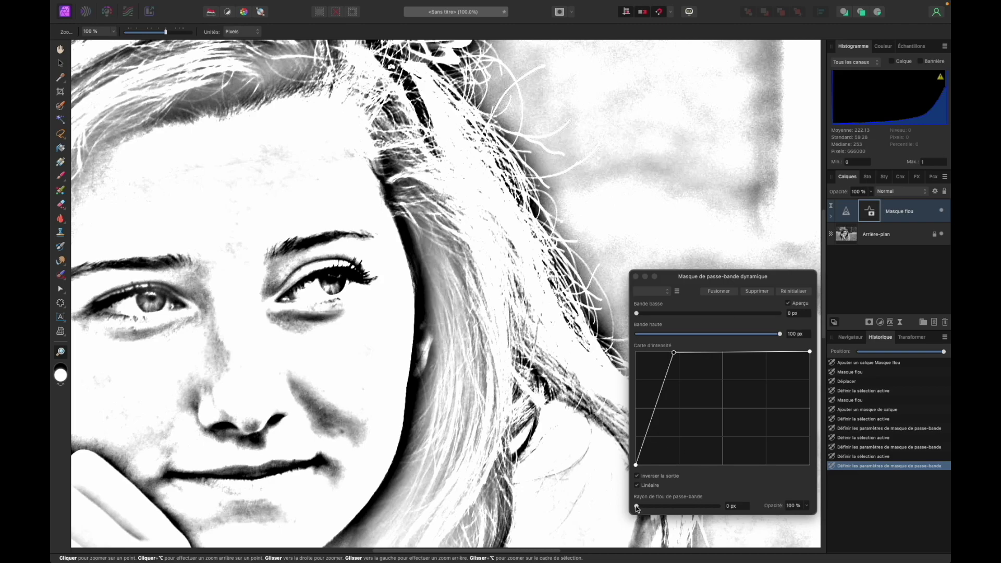
pyautogui.moveTo(637, 507); pyautogui.dragTo(649, 506)
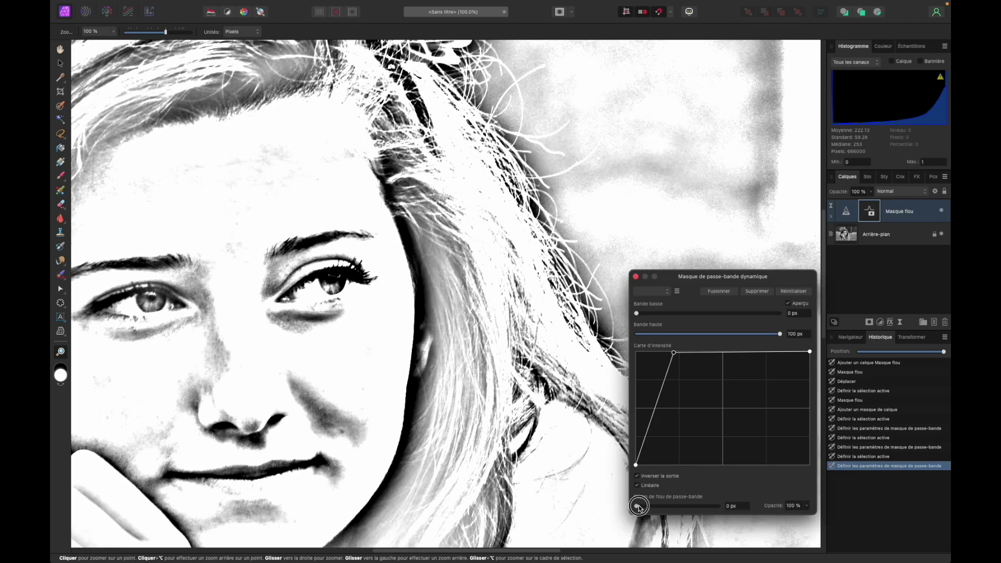
pyautogui.moveTo(650, 507)
pyautogui.mouseDown()
pyautogui.moveTo(671, 510)
pyautogui.moveTo(649, 514)
pyautogui.mouseUp()
pyautogui.click(637, 476)
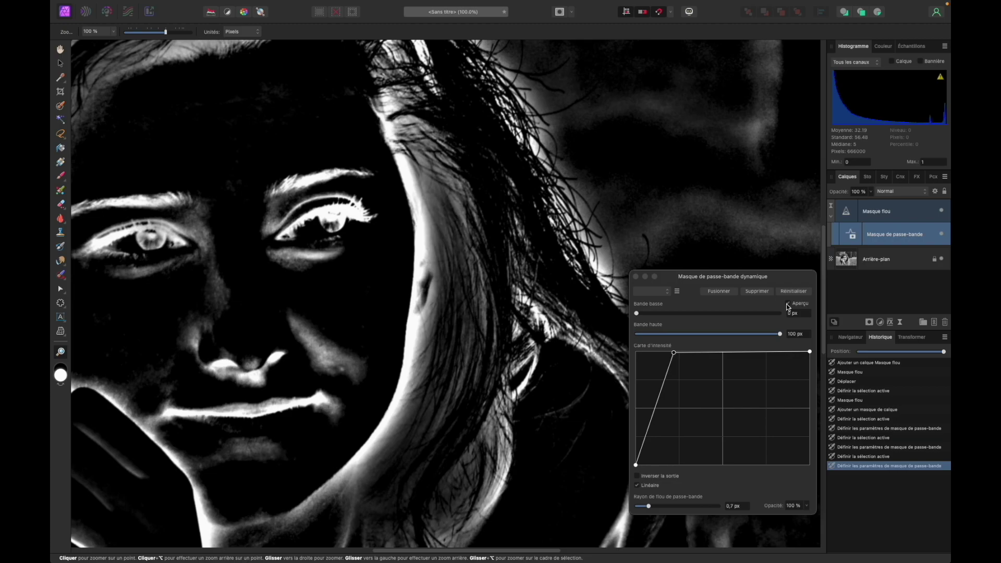
pyautogui.click(787, 304)
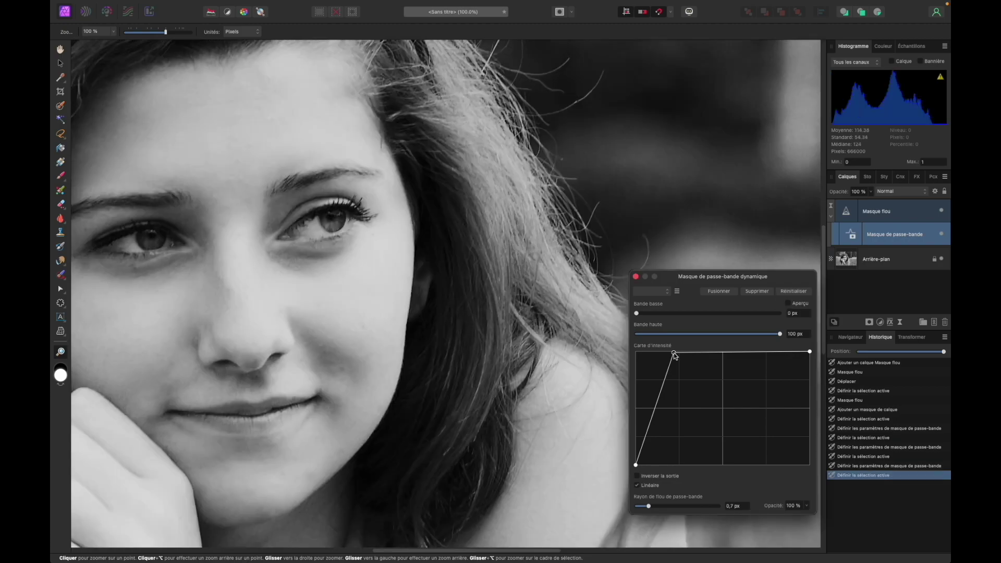
# Compare with the mask layer toggled, then drag the band-pass curve's top point further left
pyautogui.click(941, 235)
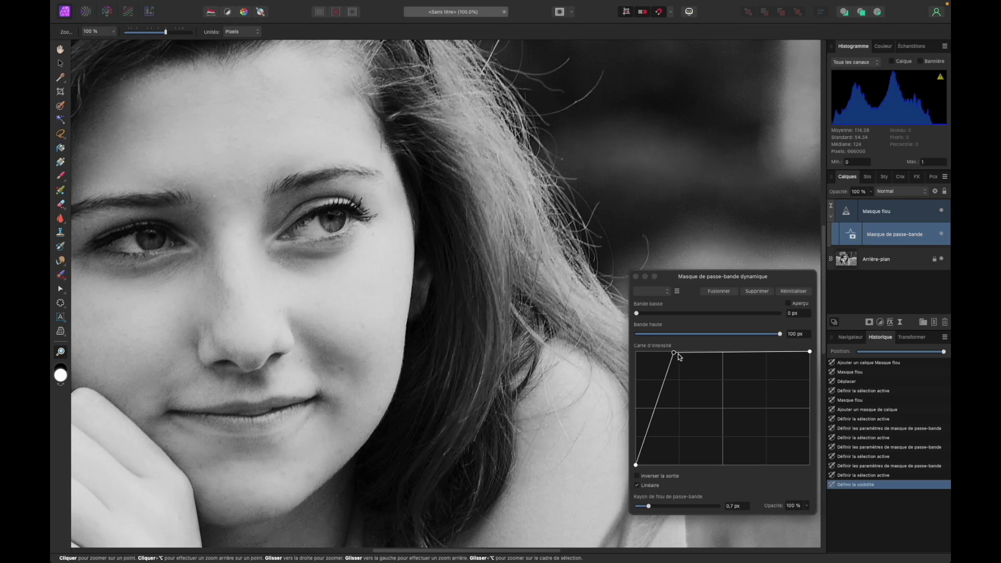
pyautogui.moveTo(674, 353); pyautogui.dragTo(680, 342)
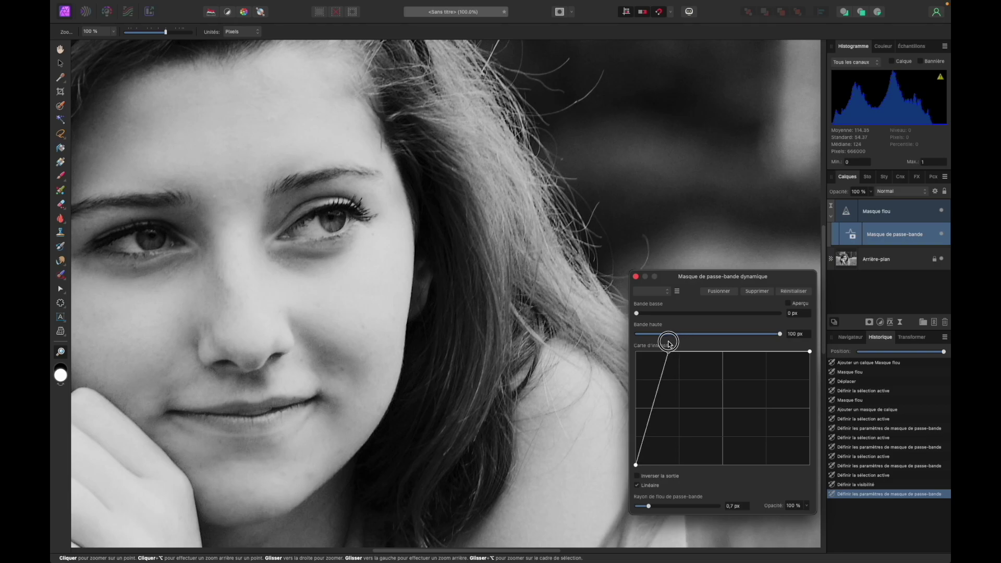
pyautogui.moveTo(679, 350); pyautogui.dragTo(683, 381)
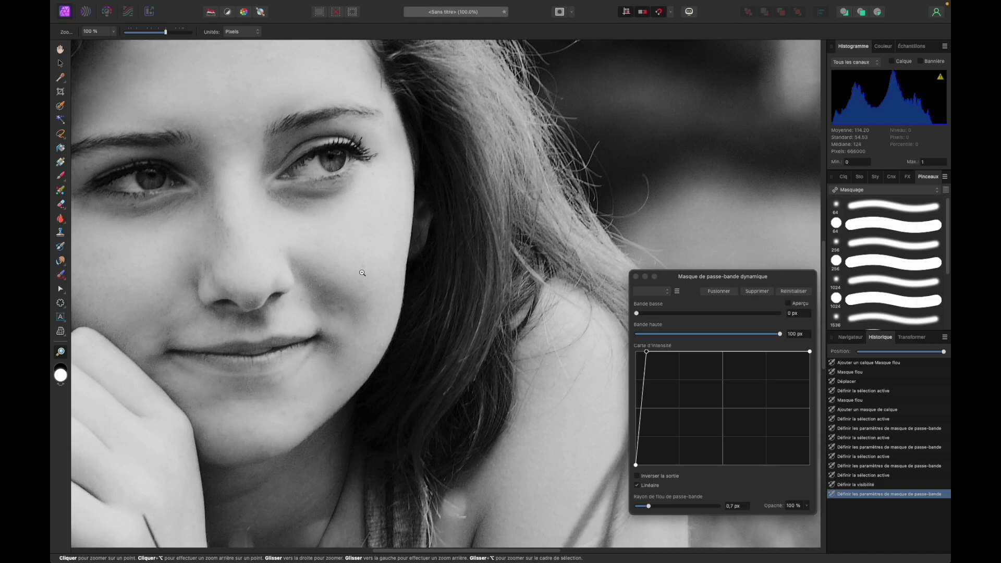
# Paint along the jaw and hair edge on the band-pass mask with a soft Masquage brush
pyautogui.click(60, 177)
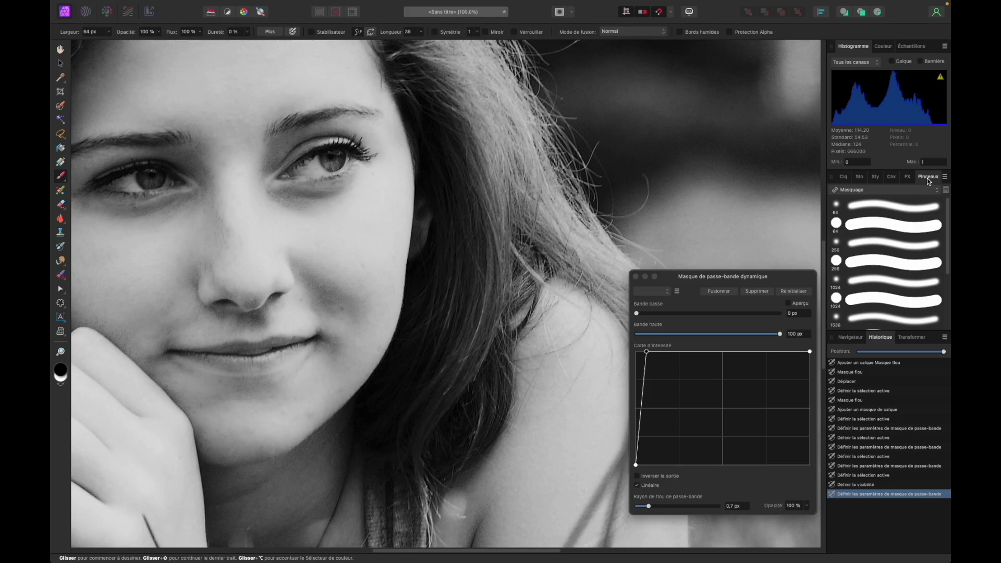
pyautogui.click(937, 192)
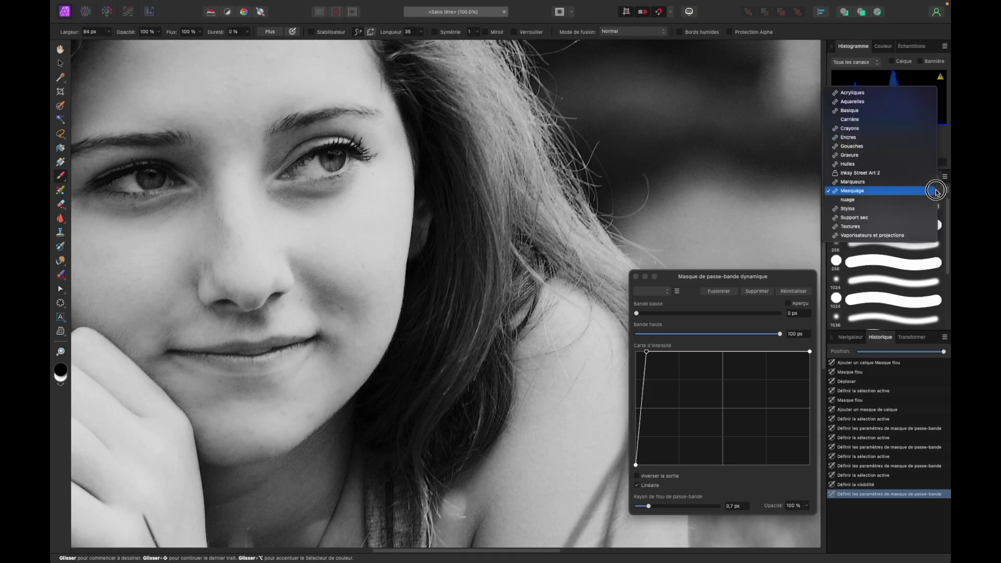
pyautogui.click(936, 191)
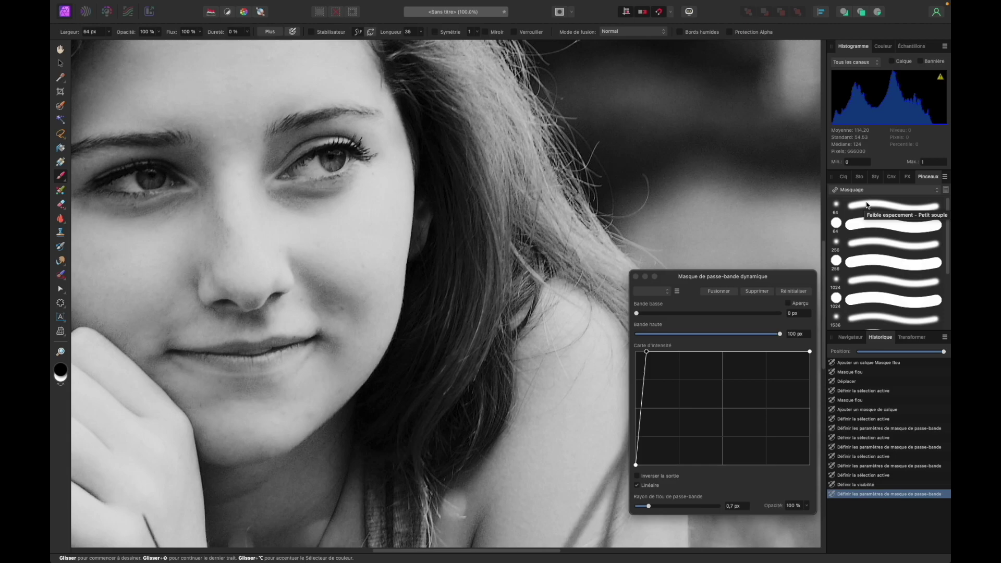
pyautogui.click(867, 205)
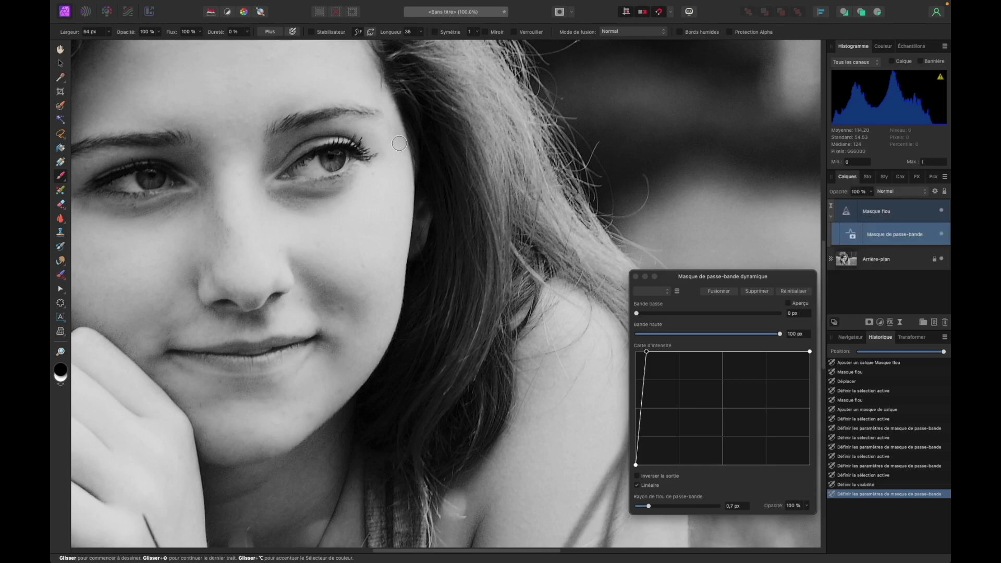
pyautogui.moveTo(405, 139); pyautogui.dragTo(382, 358)
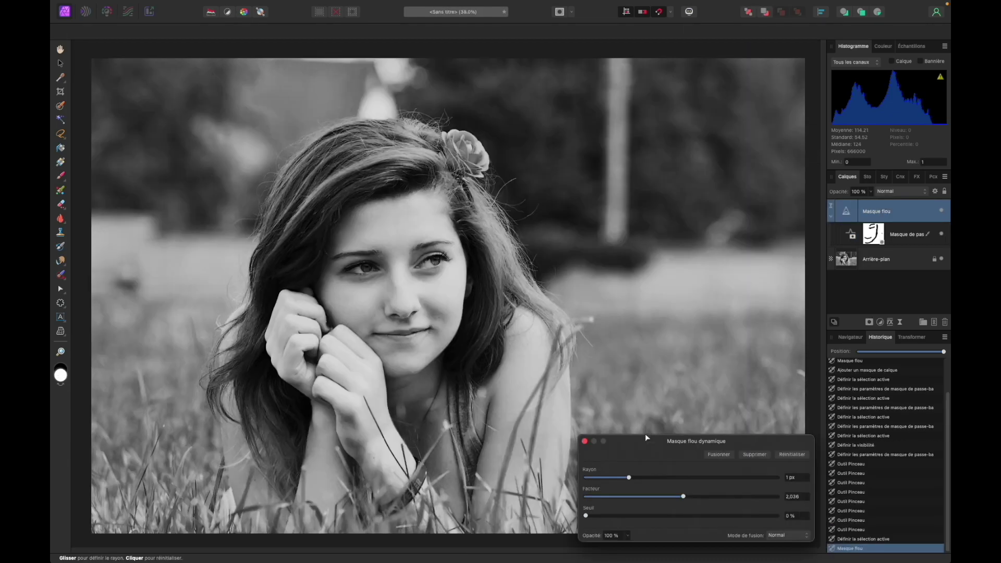
# Lower the portrait's Unsharp Mask radius, then open the 5000 × 3000 px Pixabay living-room photo
pyautogui.moveTo(646, 437); pyautogui.dragTo(628, 77)
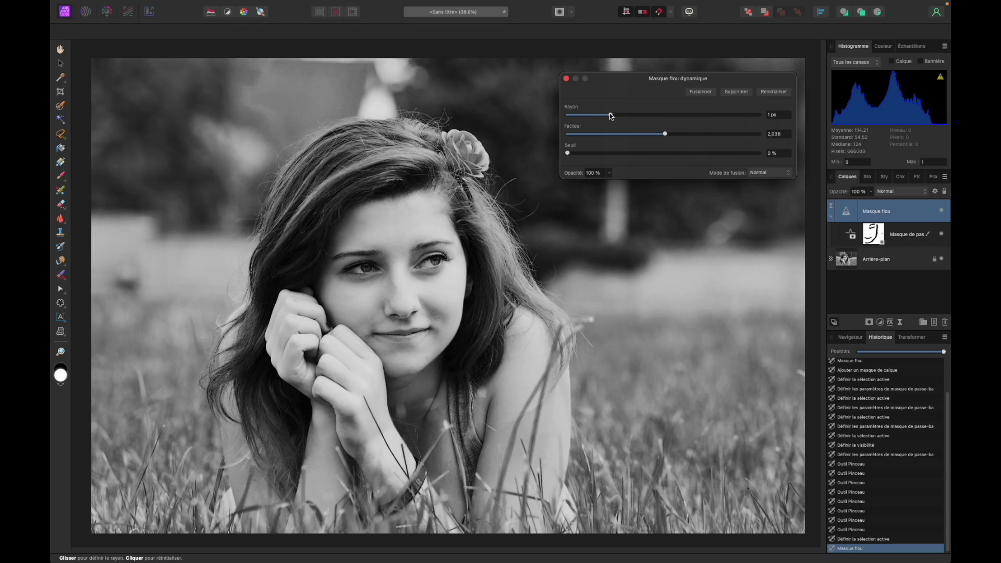
pyautogui.moveTo(611, 116)
pyautogui.mouseDown()
pyautogui.moveTo(583, 116)
pyautogui.moveTo(621, 116)
pyautogui.mouseUp()
pyautogui.doubleClick(846, 235)
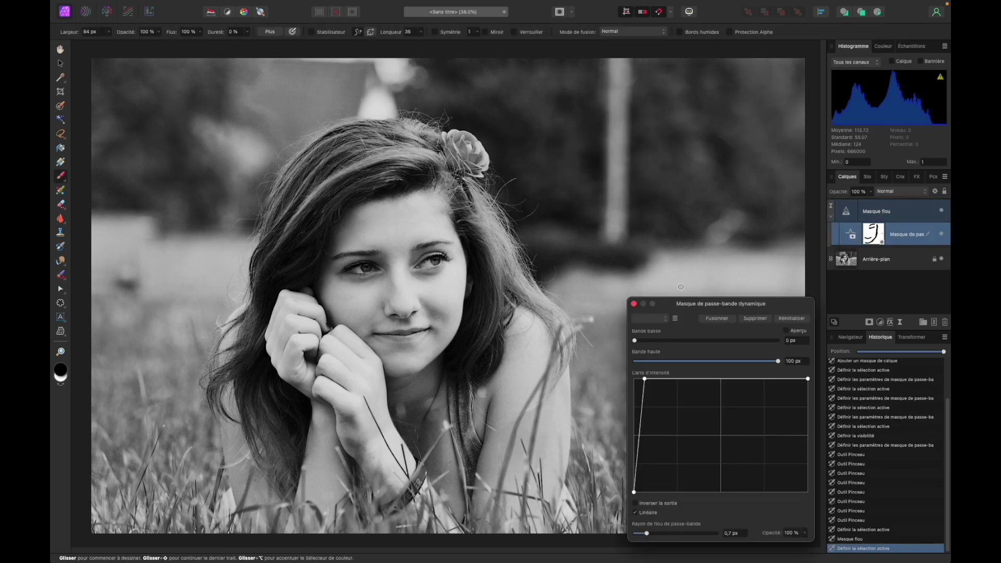
pyautogui.moveTo(673, 308); pyautogui.dragTo(648, 188)
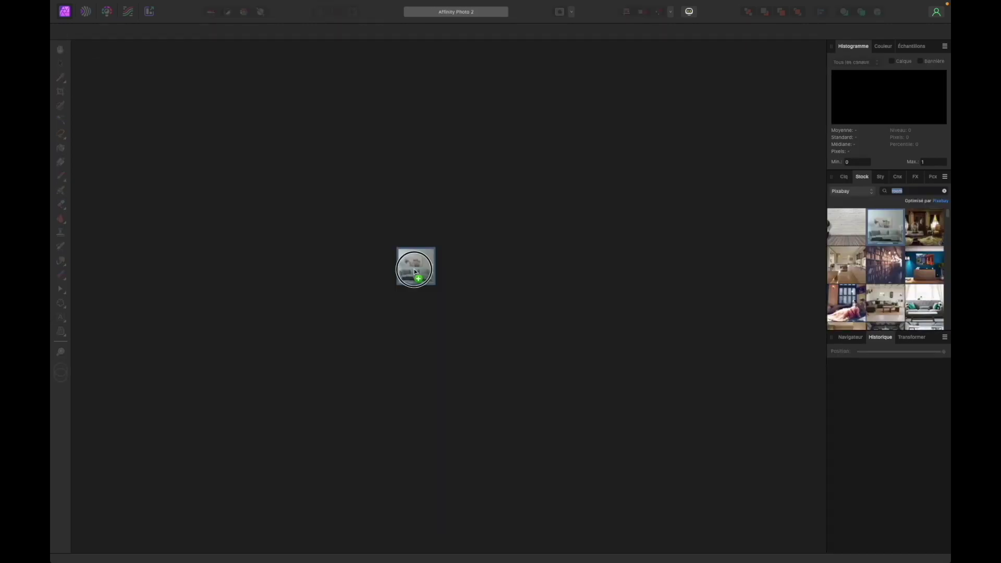
pyautogui.moveTo(414, 271); pyautogui.dragTo(415, 274)
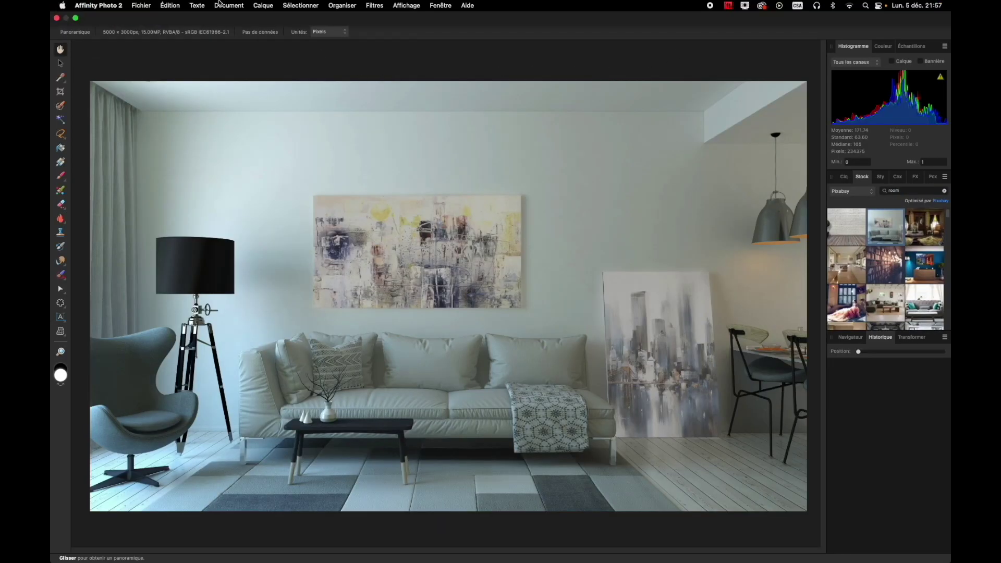
# Add a Brightness/Contrast adjustment to the room photo at -100% brightness and 100% contrast
pyautogui.click(263, 5)
pyautogui.moveTo(292, 118)
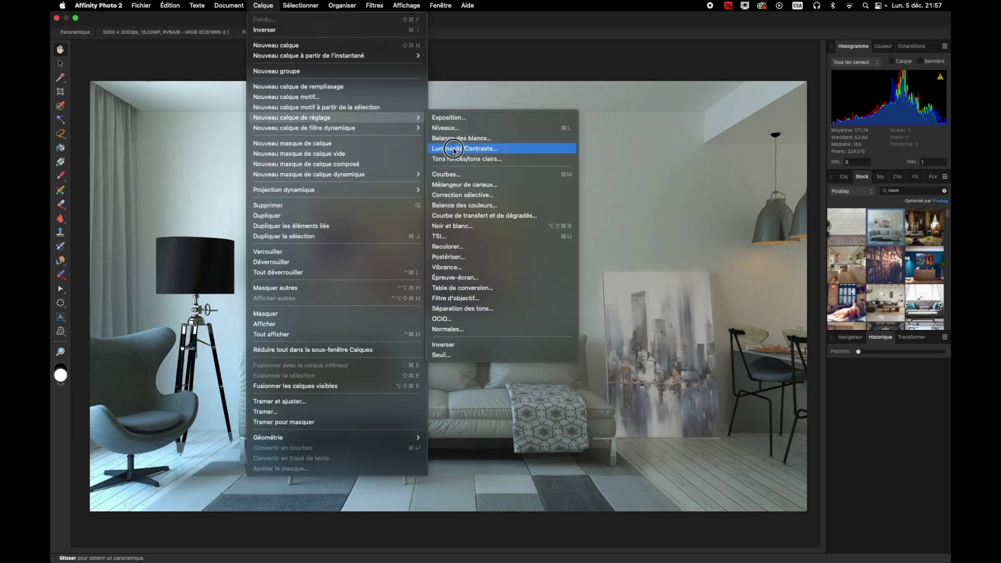
pyautogui.click(453, 149)
pyautogui.moveTo(683, 171); pyautogui.dragTo(606, 172)
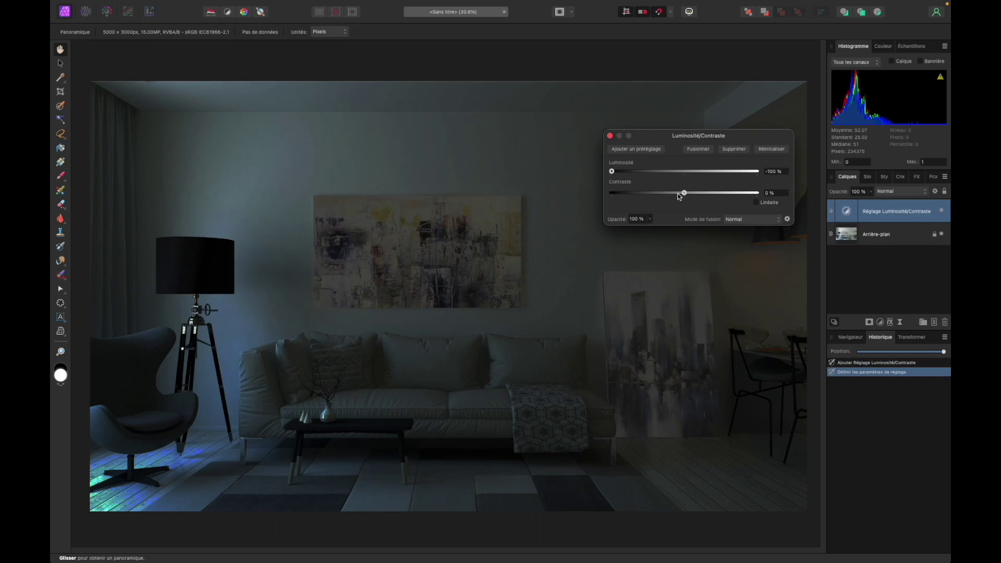
pyautogui.moveTo(685, 193); pyautogui.dragTo(777, 196)
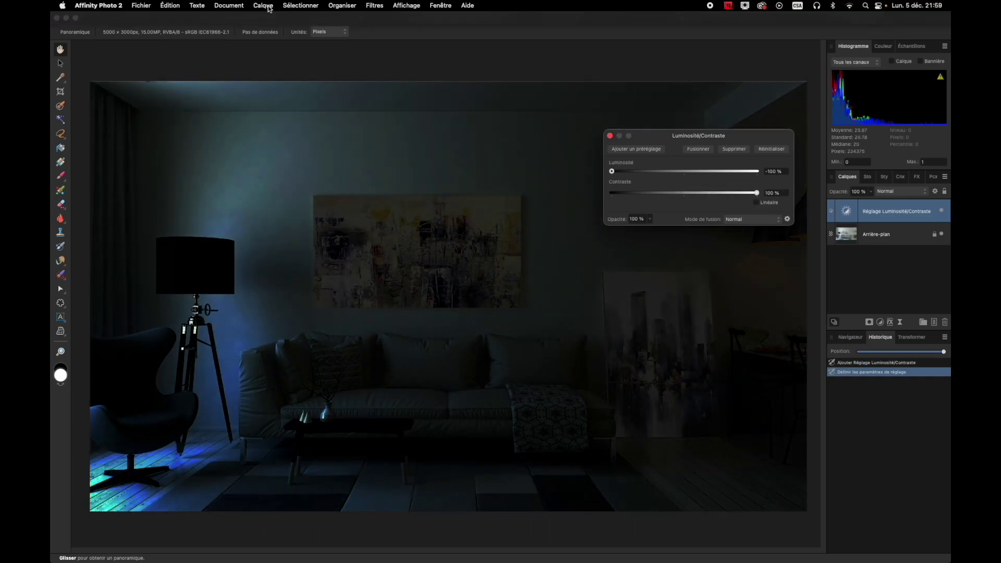
pyautogui.click(268, 7)
pyautogui.moveTo(309, 174)
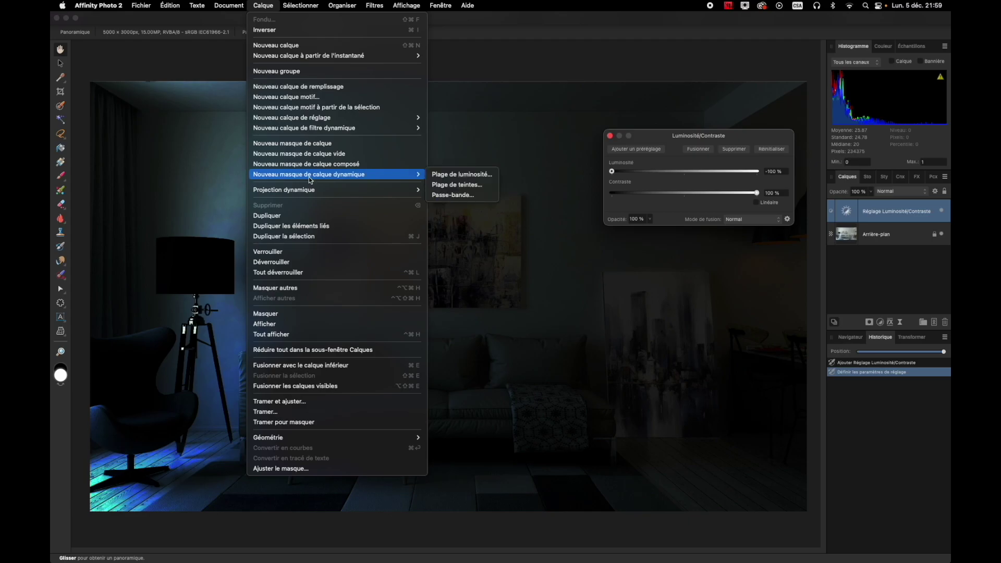
# Add a Passe-bande mask with 0 px low and 100 px high bands, bow the curve up, view at 50%
pyautogui.click(454, 196)
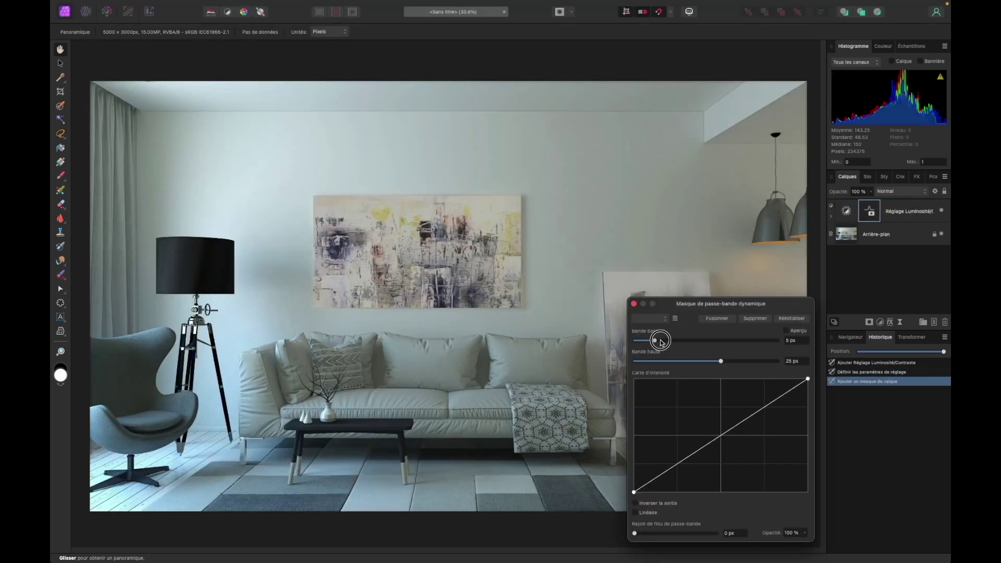
pyautogui.click(634, 342)
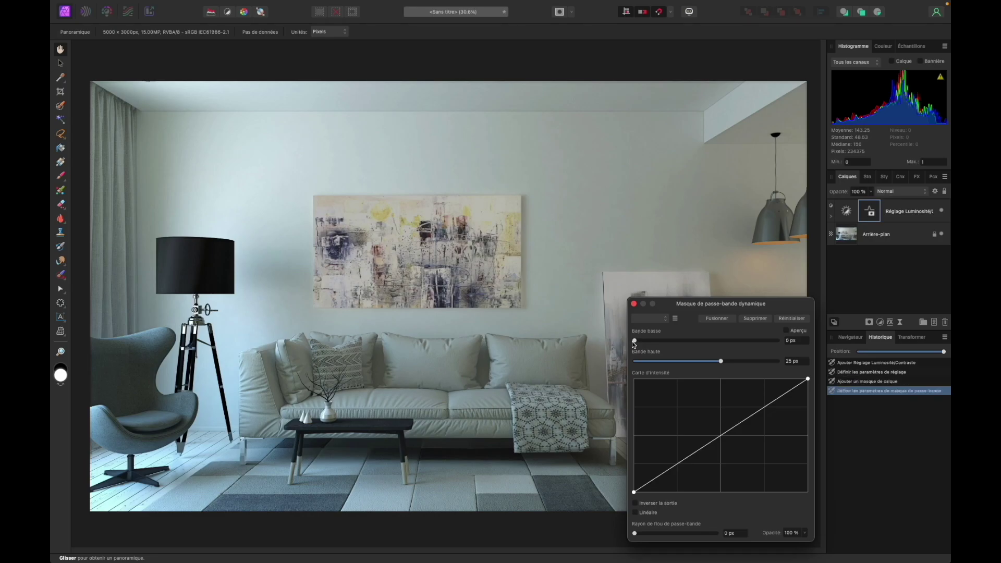
pyautogui.moveTo(723, 361); pyautogui.dragTo(778, 360)
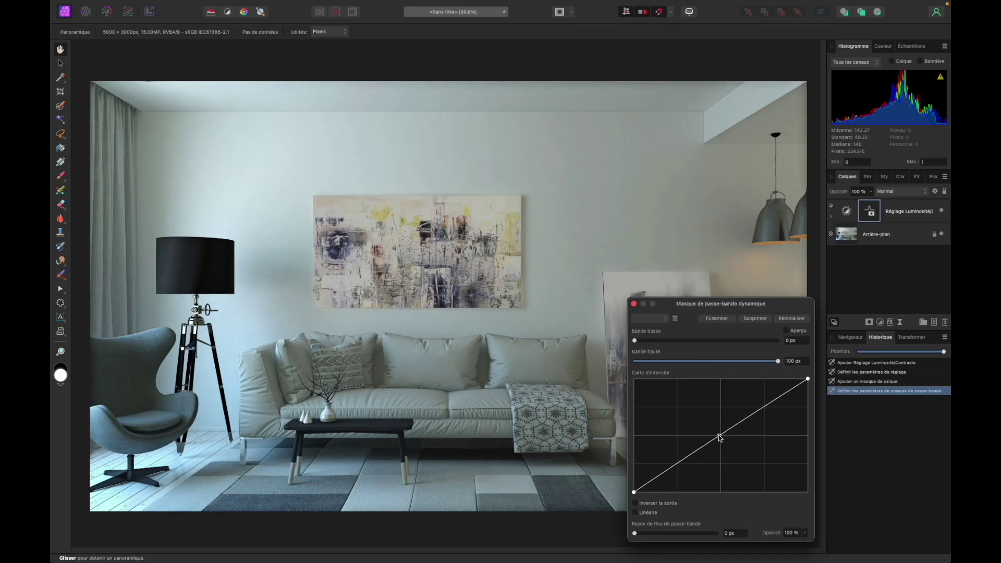
pyautogui.moveTo(720, 437); pyautogui.dragTo(682, 410)
pyautogui.click(942, 211)
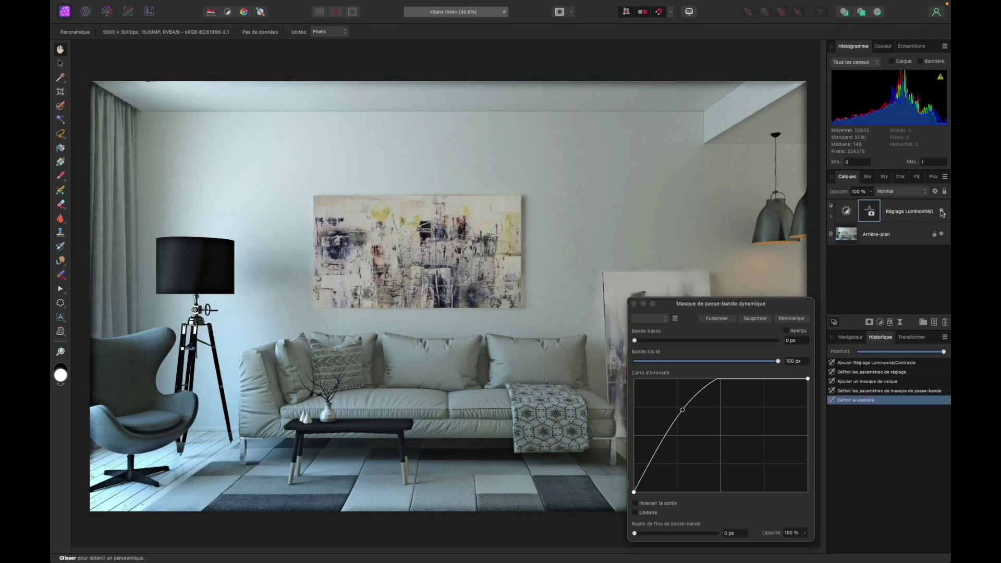
pyautogui.click(60, 352)
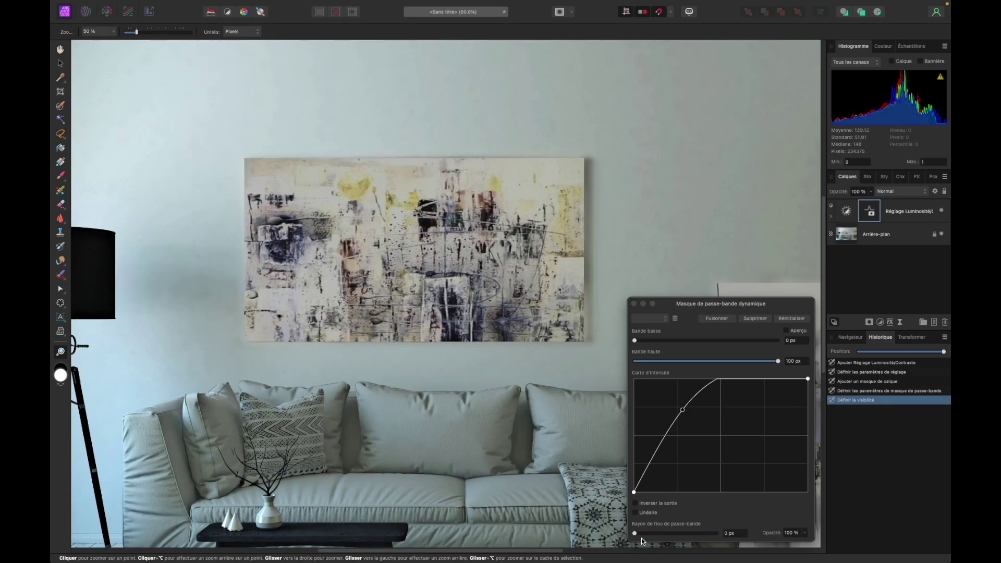
# Raise the band-pass blur radius to about 41.6 px to compare, then reset it to 0 px
pyautogui.moveTo(635, 533); pyautogui.dragTo(647, 534)
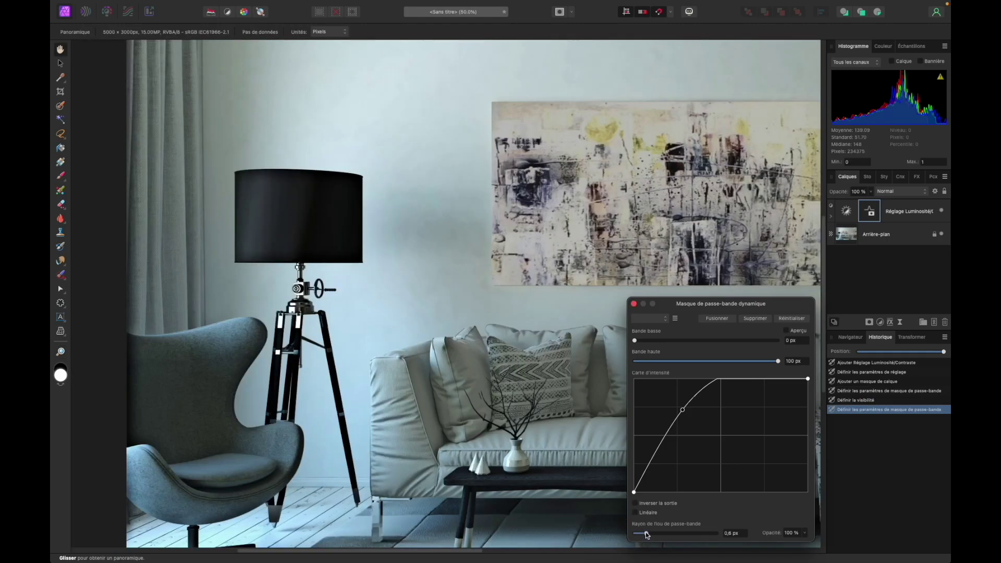
pyautogui.moveTo(647, 534); pyautogui.dragTo(694, 532)
pyautogui.moveTo(694, 532); pyautogui.dragTo(700, 533)
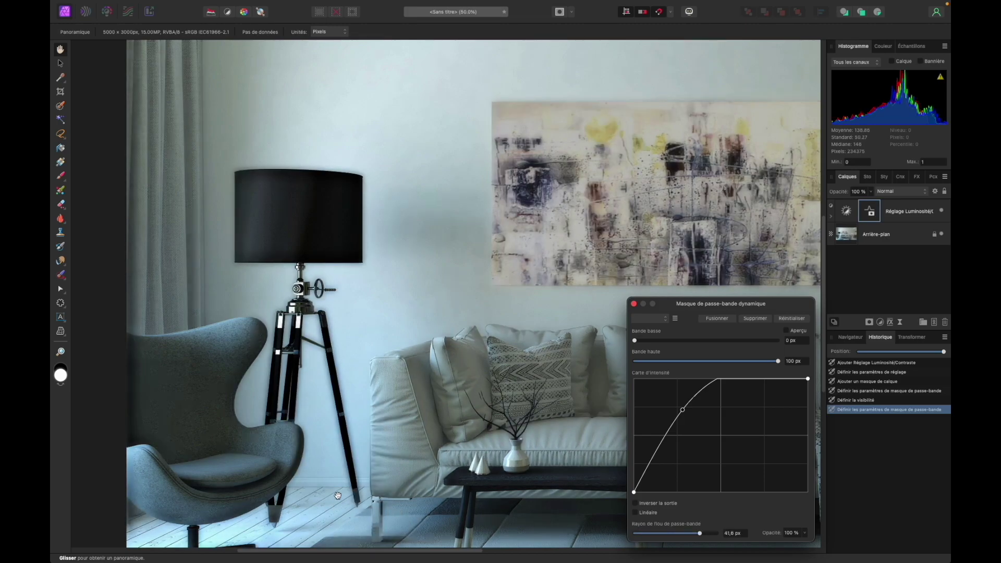
pyautogui.click(628, 536)
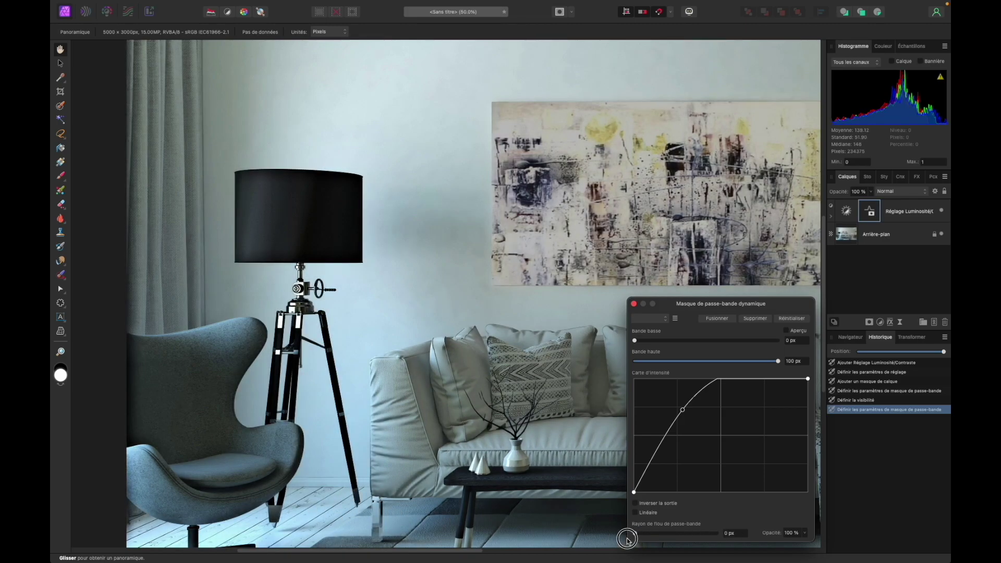
# Settle the band-pass blur radius at 0.7 px and close the band-pass settings
pyautogui.moveTo(634, 533); pyautogui.dragTo(672, 533)
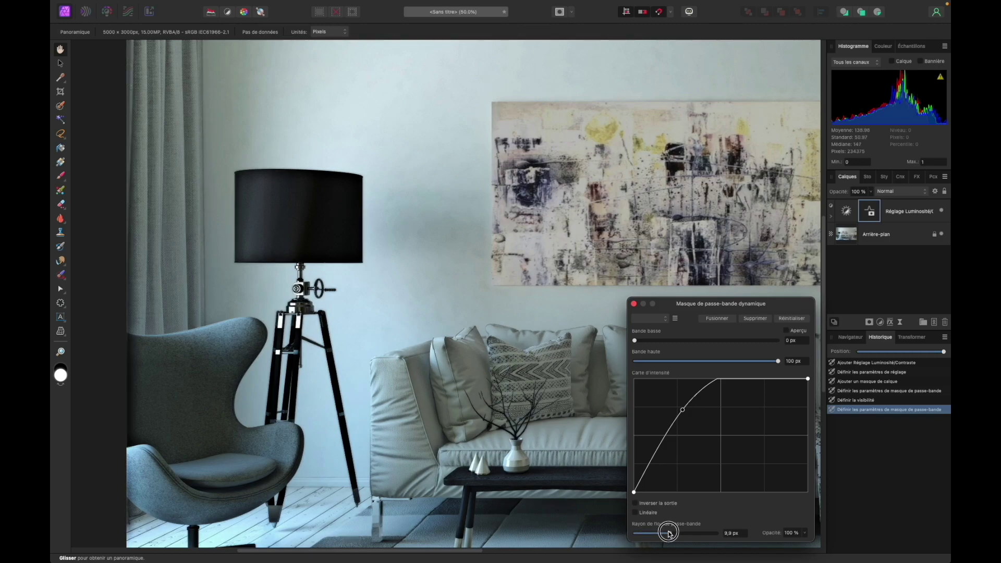
pyautogui.moveTo(672, 533); pyautogui.dragTo(646, 534)
pyautogui.moveTo(667, 310); pyautogui.dragTo(663, 316)
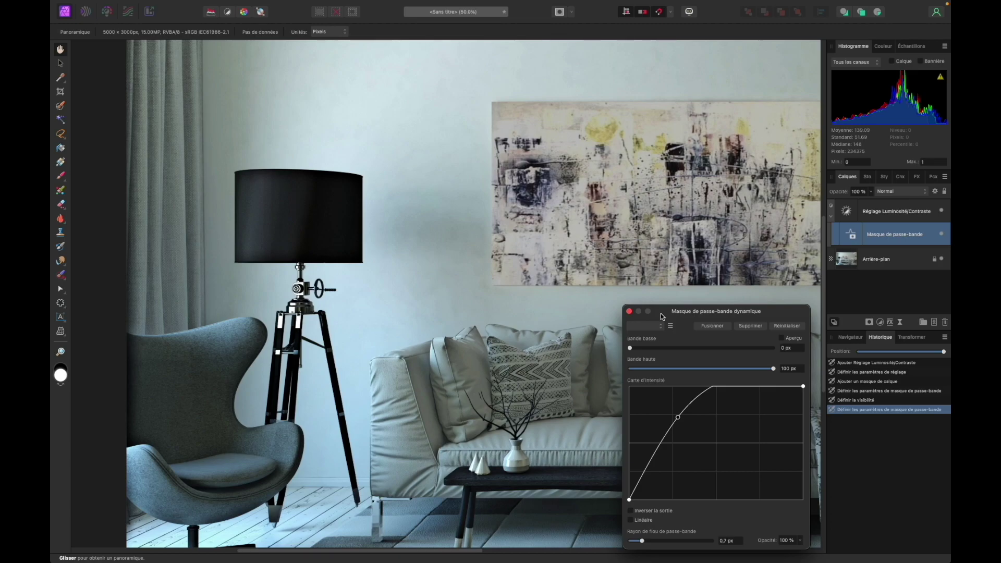
pyautogui.click(629, 311)
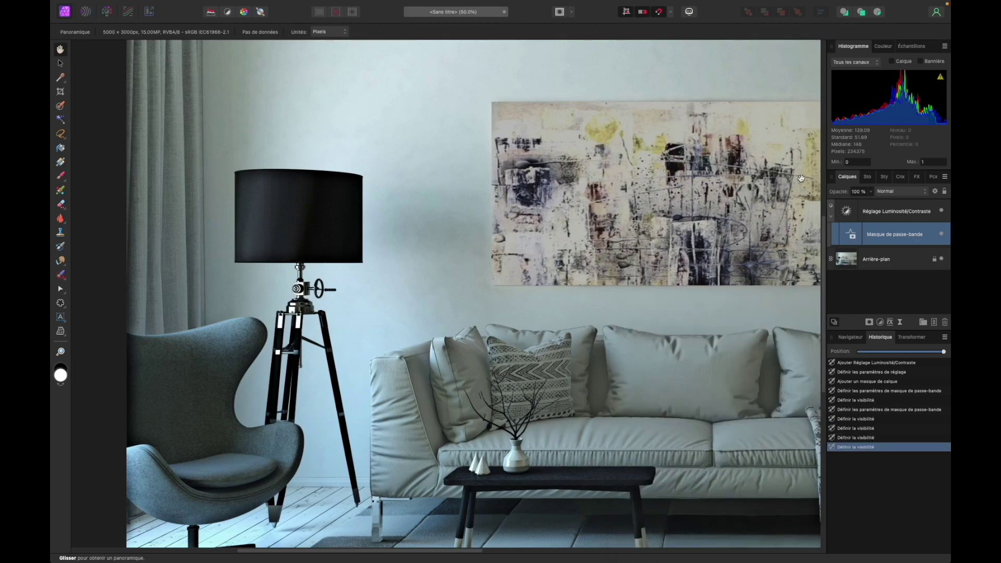
# Lower the Brightness/Contrast layer's contrast from 100% to about −18%
pyautogui.doubleClick(847, 211)
pyautogui.moveTo(756, 193)
pyautogui.mouseDown()
pyautogui.moveTo(654, 194)
pyautogui.moveTo(672, 199)
pyautogui.mouseUp()
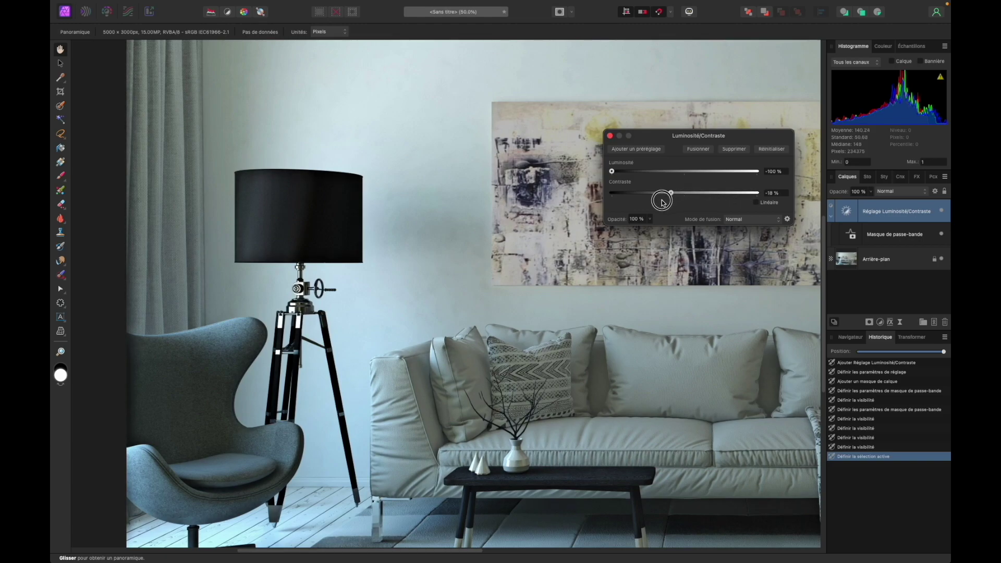
pyautogui.click(610, 135)
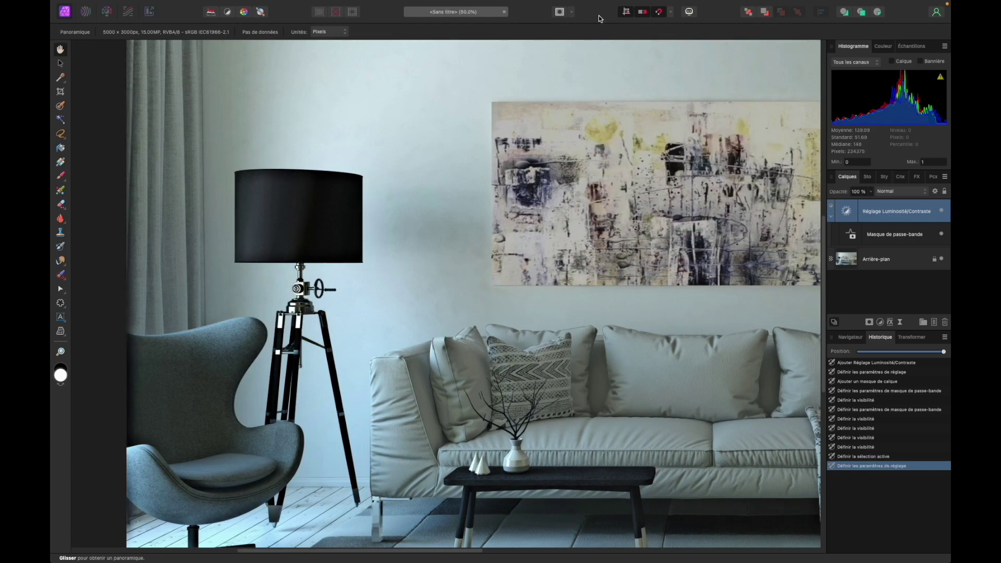